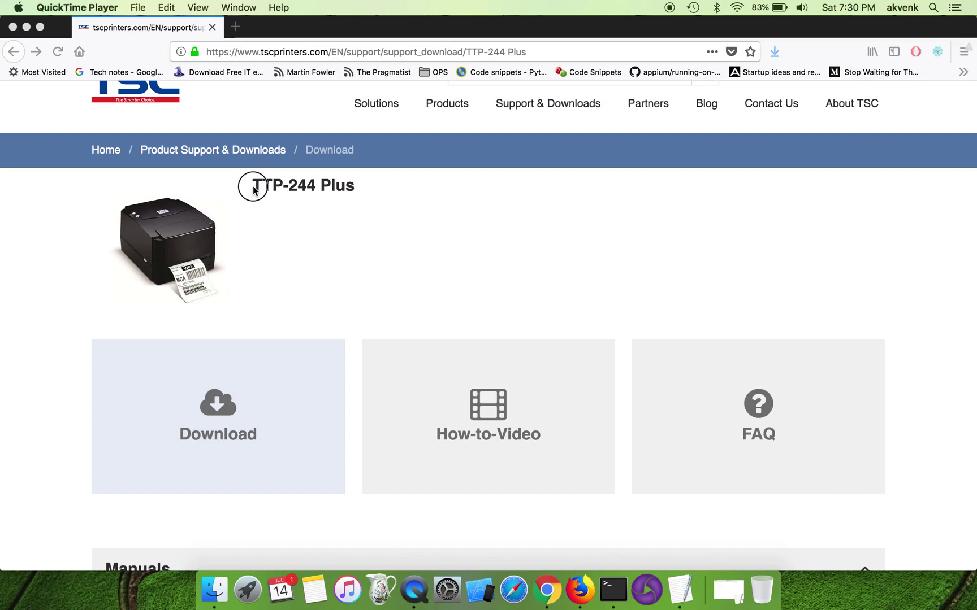
Download the MAC driver zip from the TTP-244 Plus page's Driver & Labeling software section
{"action": "left_click", "coordinate": [363, 190]}
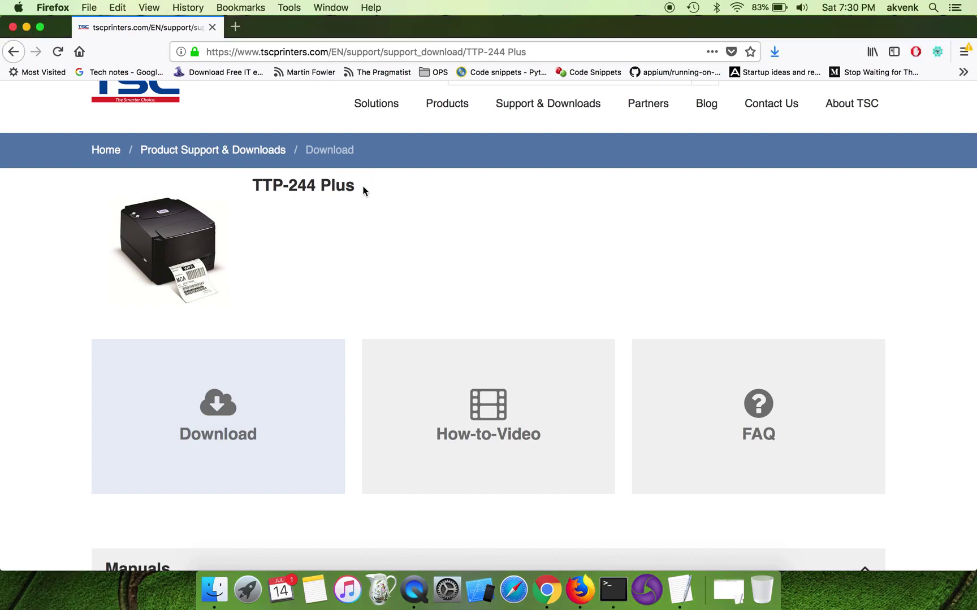
{"action": "left_click", "coordinate": [381, 55]}
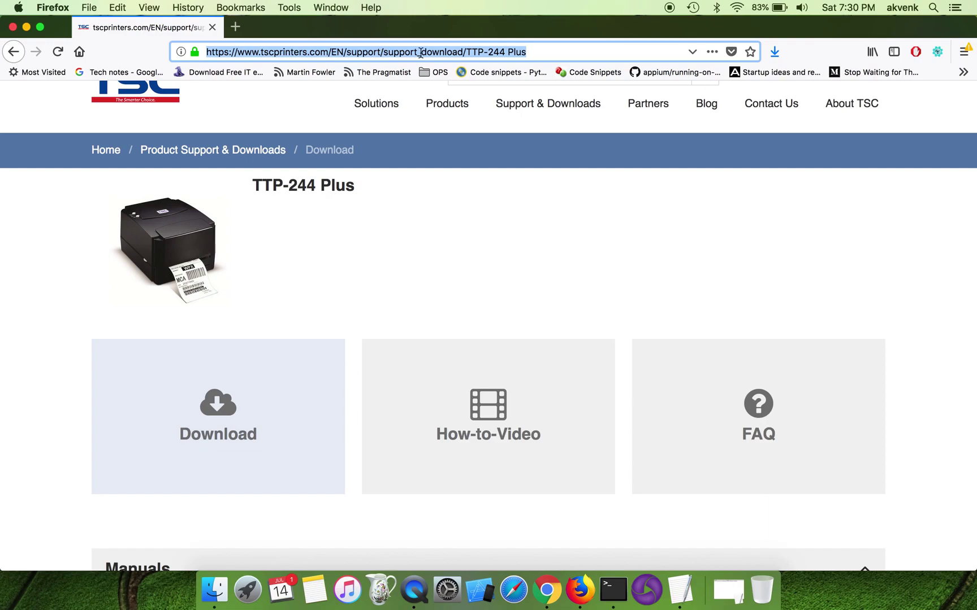
{"action": "left_click", "coordinate": [420, 325]}
{"action": "scroll", "coordinate": [421, 326], "scroll_direction": "down", "scroll_amount": 3}
{"action": "scroll", "coordinate": [421, 325], "scroll_direction": "down", "scroll_amount": 2}
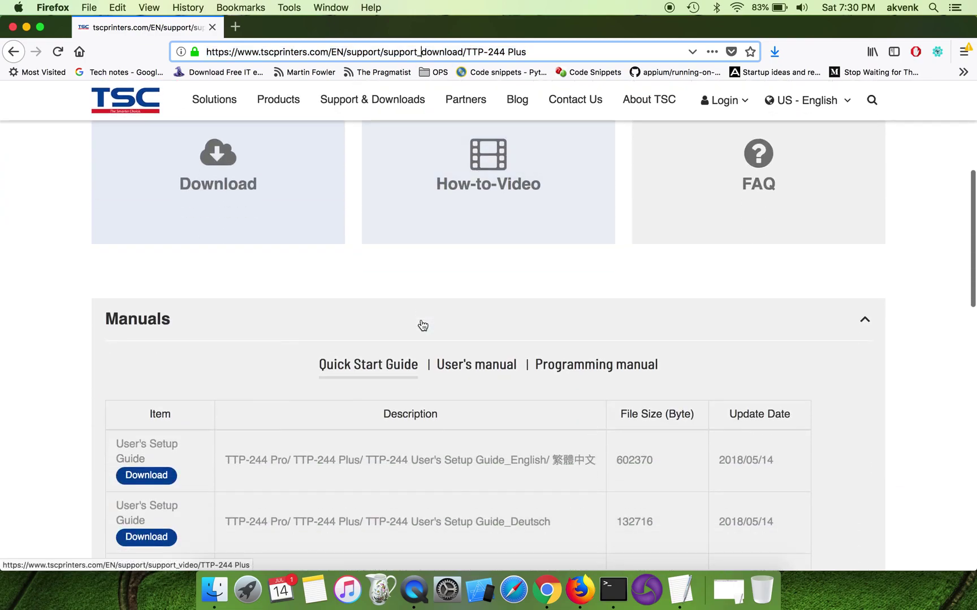
{"action": "scroll", "coordinate": [423, 325], "scroll_direction": "down", "scroll_amount": 3}
{"action": "scroll", "coordinate": [422, 322], "scroll_direction": "down", "scroll_amount": 2}
{"action": "scroll", "coordinate": [421, 320], "scroll_direction": "down", "scroll_amount": 1}
{"action": "scroll", "coordinate": [421, 321], "scroll_direction": "down", "scroll_amount": 1}
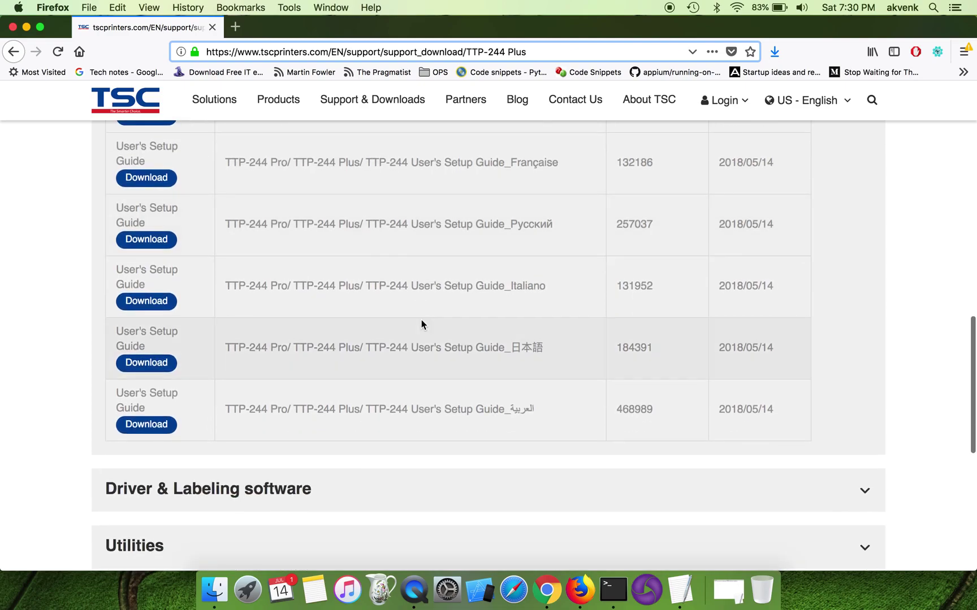
{"action": "scroll", "coordinate": [421, 322], "scroll_direction": "down", "scroll_amount": 3}
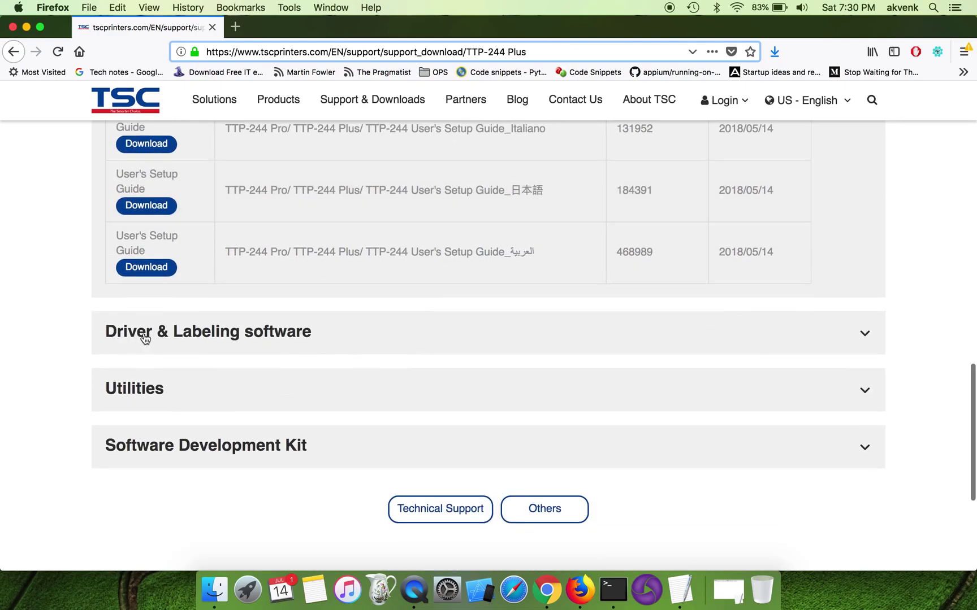
{"action": "left_click", "coordinate": [316, 333]}
{"action": "scroll", "coordinate": [316, 333], "scroll_direction": "down", "scroll_amount": 2}
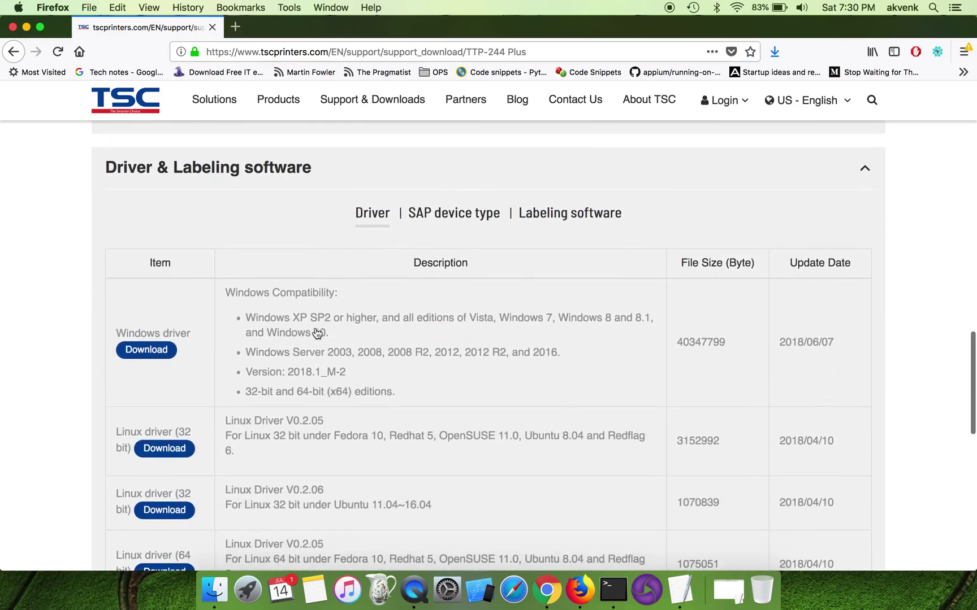
{"action": "scroll", "coordinate": [316, 332], "scroll_direction": "down", "scroll_amount": 1}
{"action": "scroll", "coordinate": [316, 330], "scroll_direction": "down", "scroll_amount": 1}
{"action": "scroll", "coordinate": [315, 328], "scroll_direction": "down", "scroll_amount": 1}
{"action": "scroll", "coordinate": [315, 329], "scroll_direction": "down", "scroll_amount": 1}
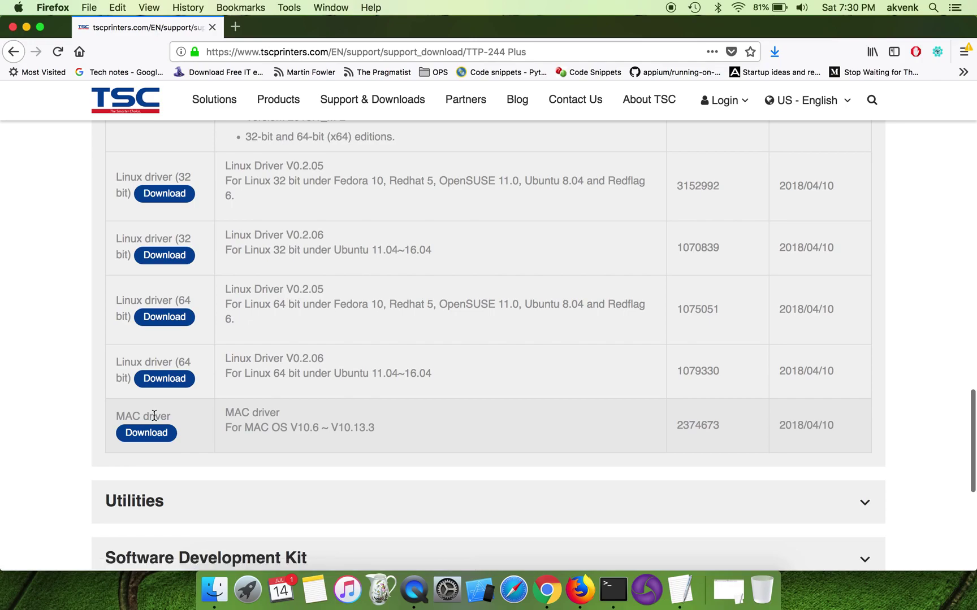
{"action": "left_click", "coordinate": [157, 435]}
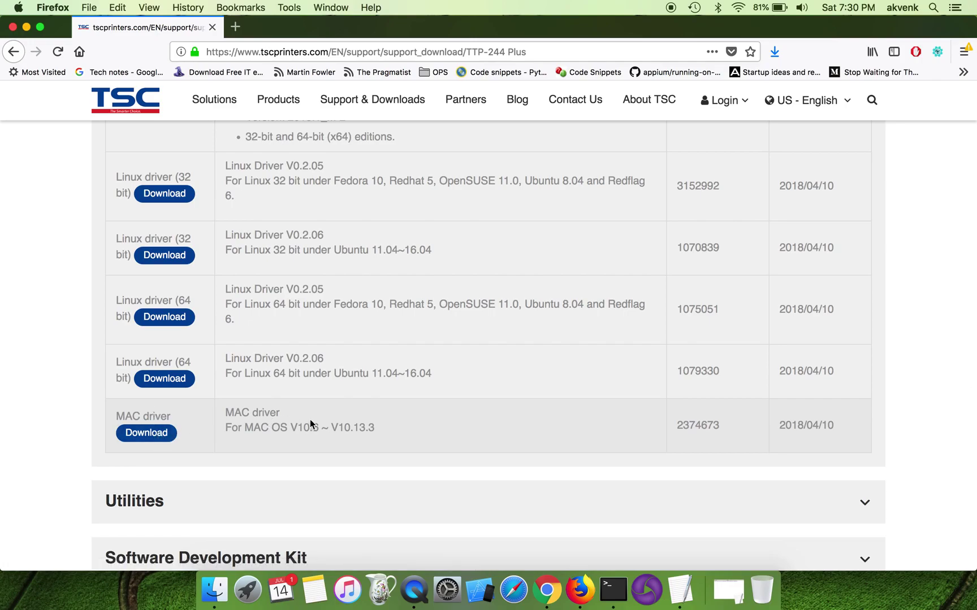
{"action": "left_click", "coordinate": [26, 28]}
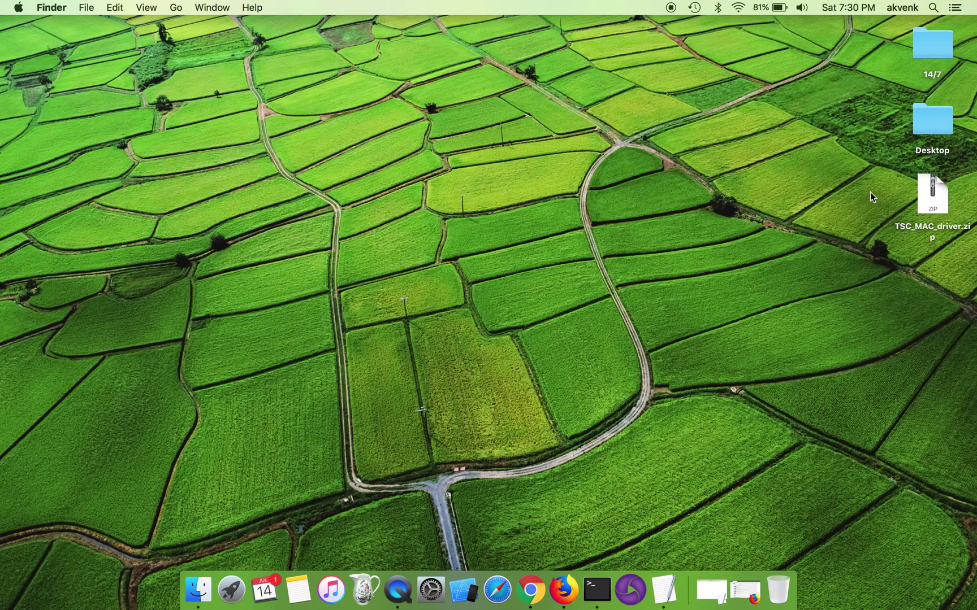
Extract TSC_MAC_driver.zip on the desktop and open the resulting TSC_MAC_driver folder
{"action": "left_click", "coordinate": [920, 208]}
{"action": "double_click", "coordinate": [922, 207]}
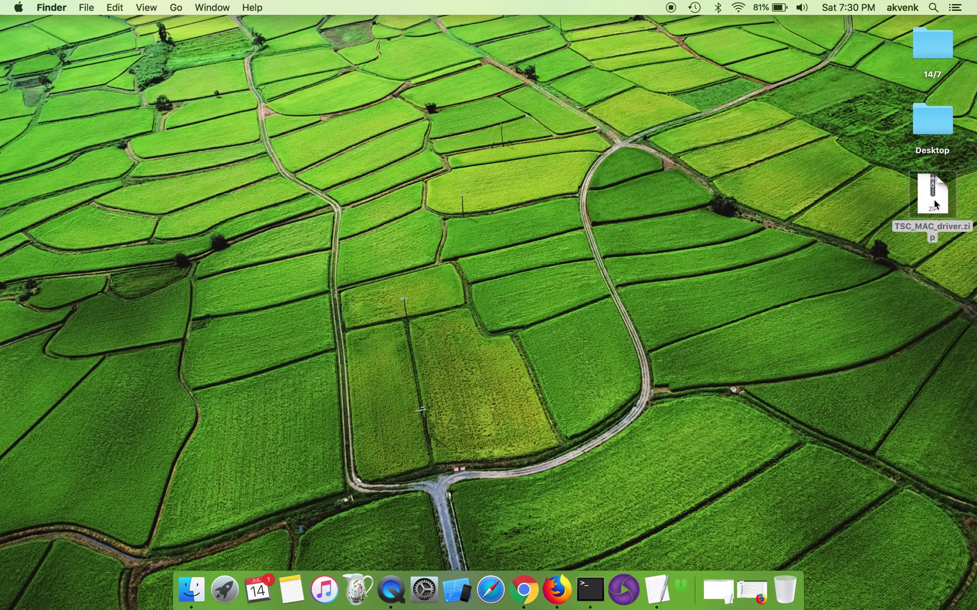
{"action": "left_click_drag", "start_coordinate": [933, 221], "coordinate": [936, 305]}
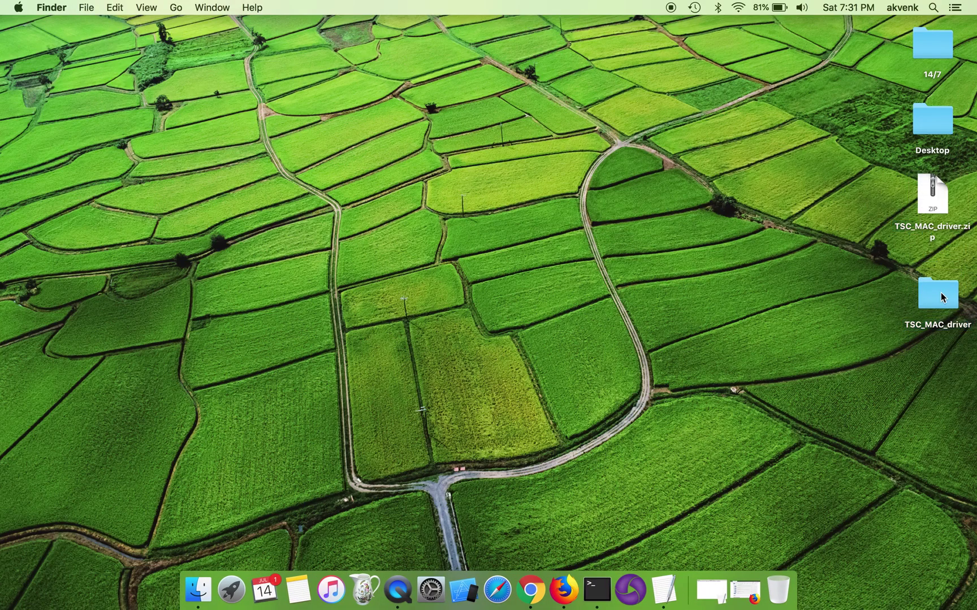
{"action": "double_click", "coordinate": [938, 298]}
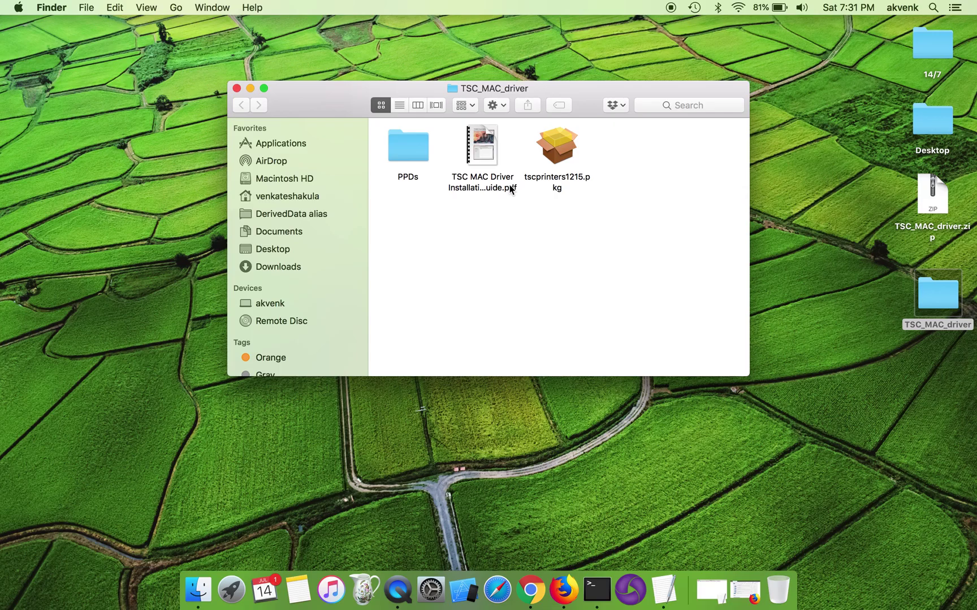
Try launching tscprinters1215.pkg and dismiss the unidentified developer warning
{"action": "left_click", "coordinate": [558, 153]}
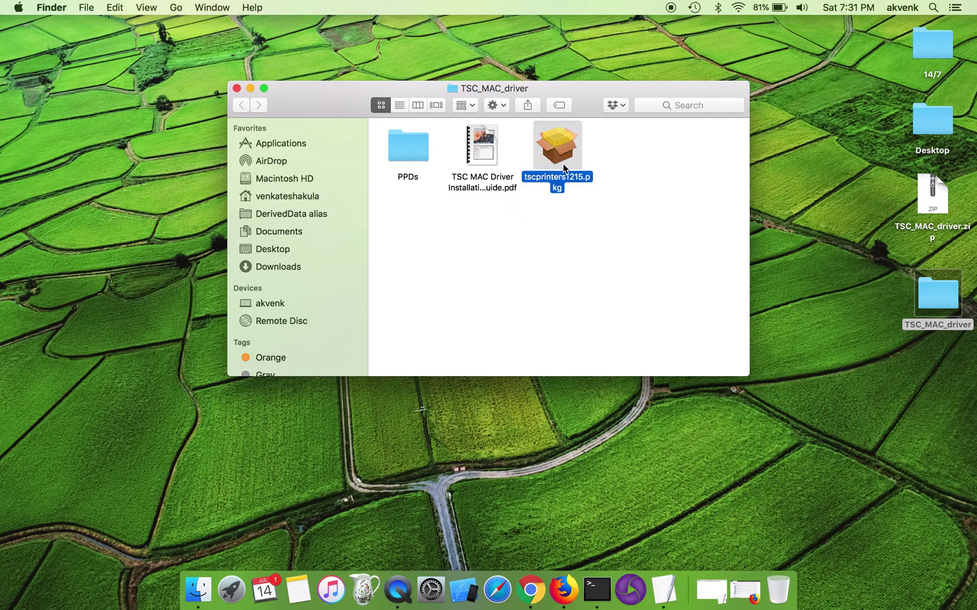
{"action": "double_click", "coordinate": [563, 168]}
{"action": "left_click", "coordinate": [574, 237]}
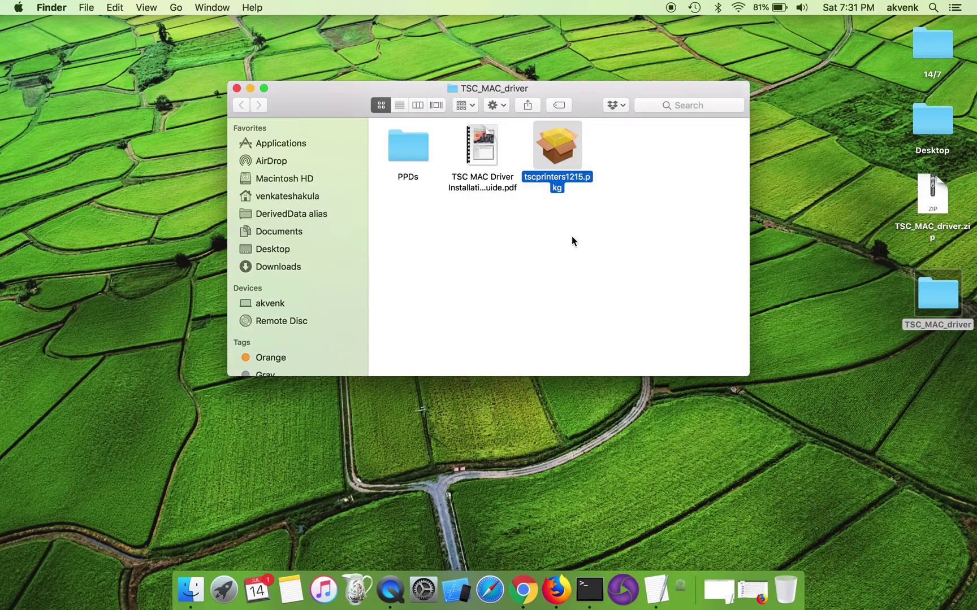
Allow the blocked tscprinters1215.pkg via Open Anyway in Security & Privacy, then close System Preferences
{"action": "left_click", "coordinate": [433, 603]}
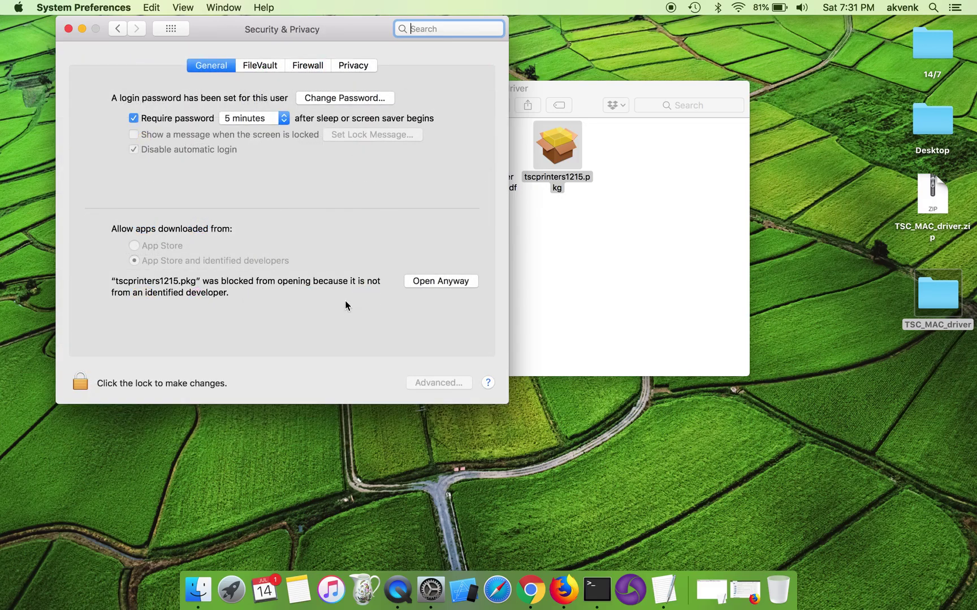
{"action": "left_click", "coordinate": [444, 282]}
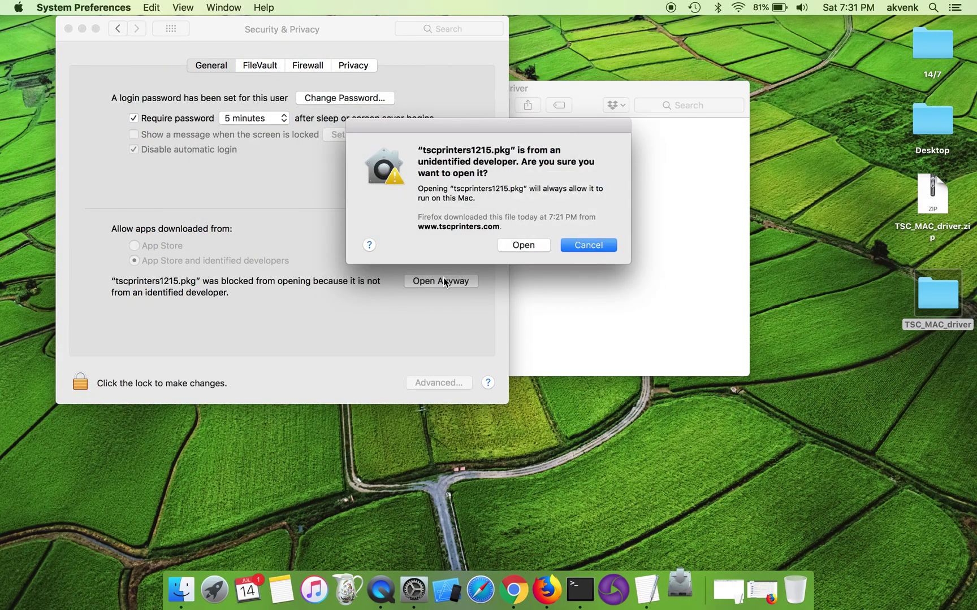
{"action": "left_click", "coordinate": [532, 246]}
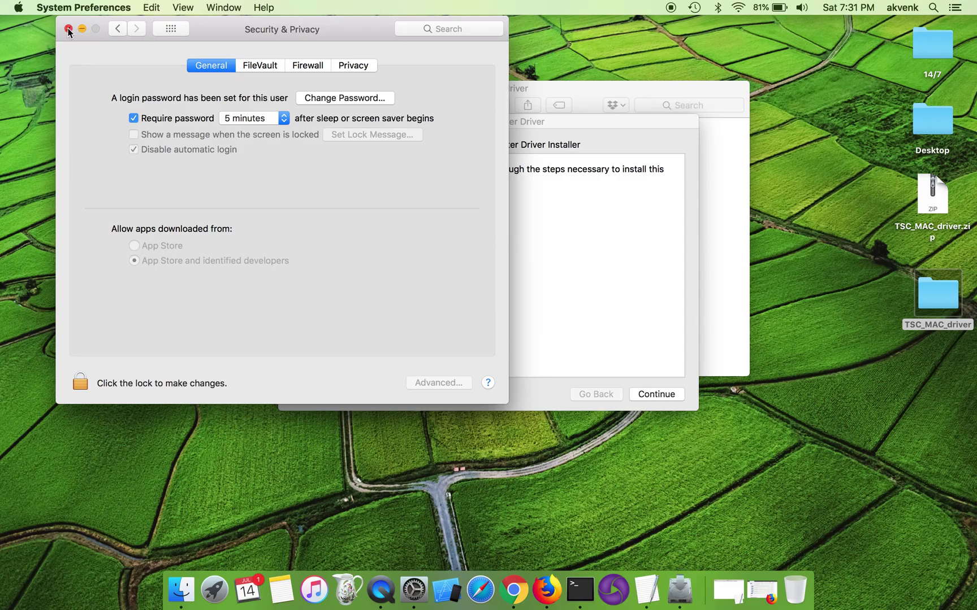
{"action": "left_click", "coordinate": [67, 29]}
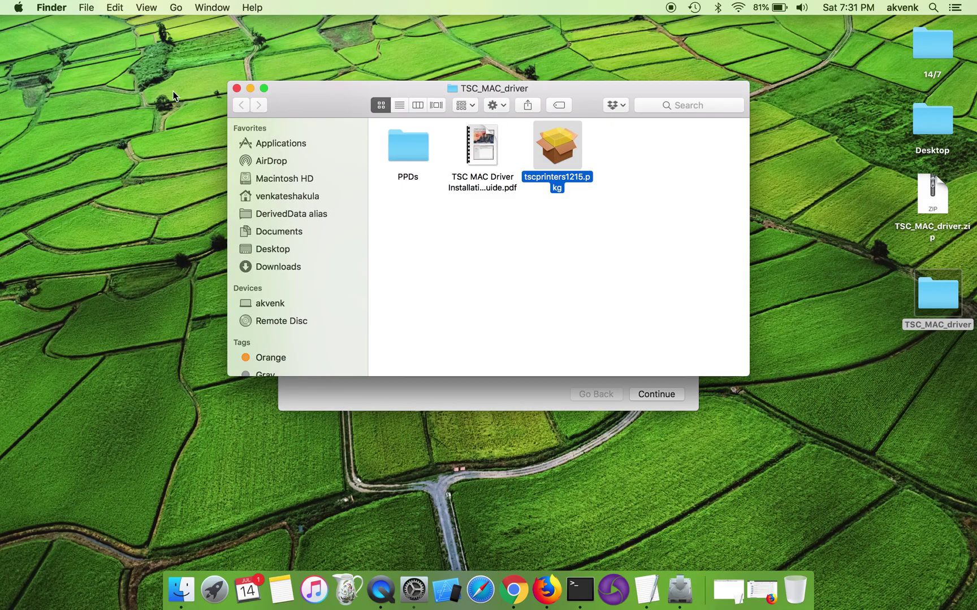
{"action": "left_click", "coordinate": [250, 88]}
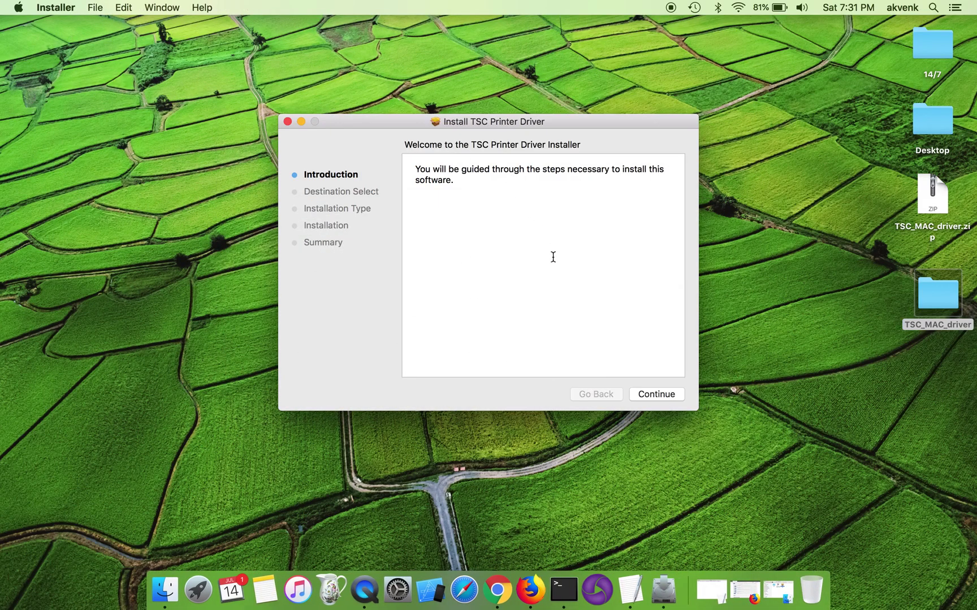
Run the standard TSC driver installation, authorize it with the password, and close Installer
{"action": "left_click", "coordinate": [657, 394]}
{"action": "left_click", "coordinate": [656, 394]}
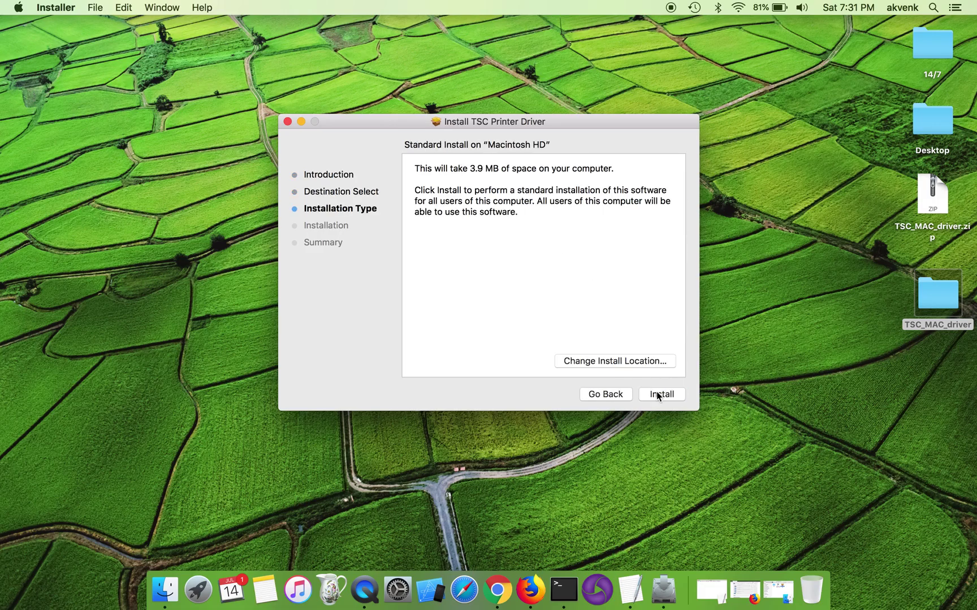
{"action": "left_click", "coordinate": [656, 393]}
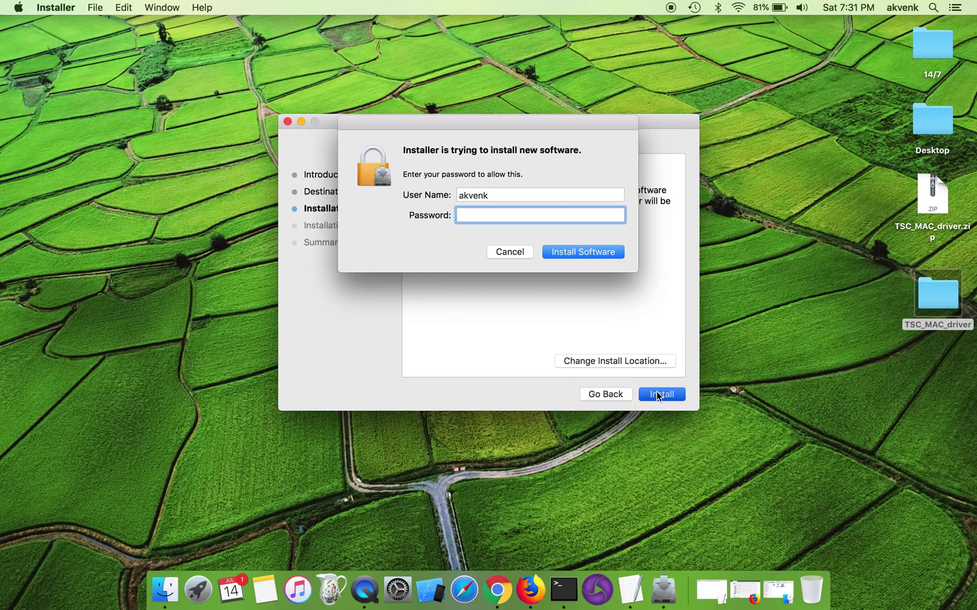
{"action": "type", "text": "a•••••"}
{"action": "type", "text": "•••"}
{"action": "key", "text": "Return"}
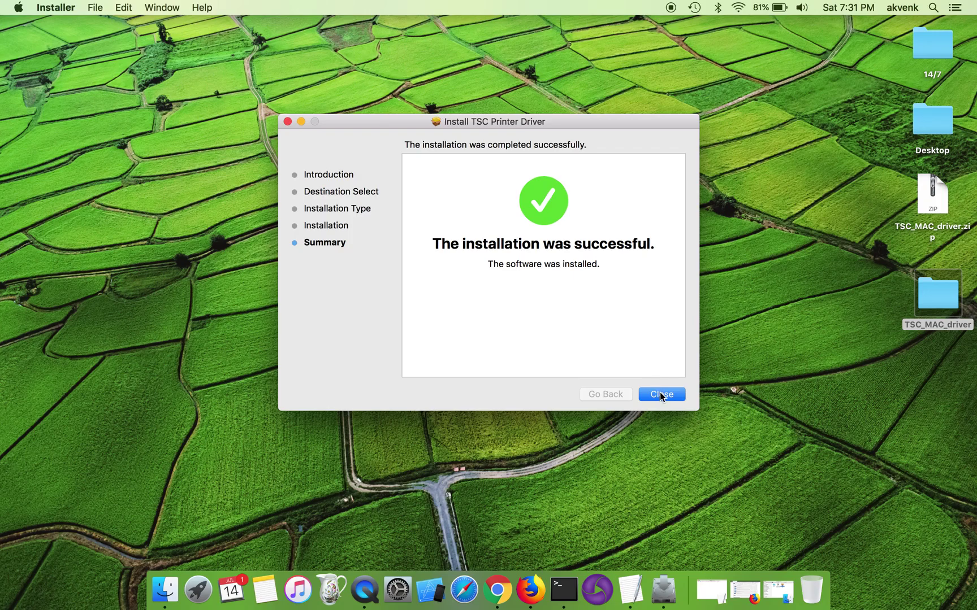
{"action": "left_click", "coordinate": [659, 394]}
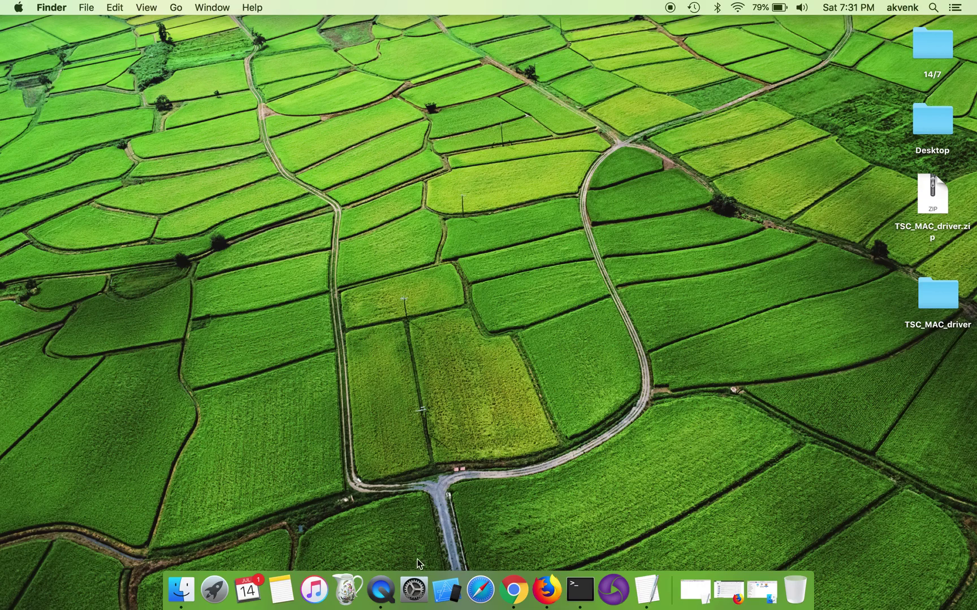
In Printers & Scanners, start adding the TSC TTP-244 Plus USB printer
{"action": "left_click", "coordinate": [412, 589]}
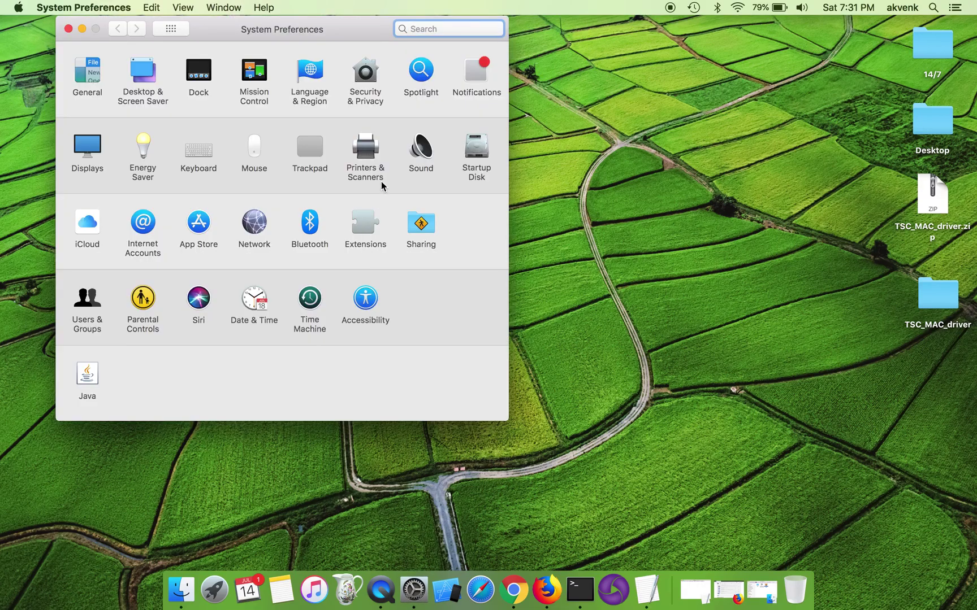
{"action": "left_click", "coordinate": [364, 152]}
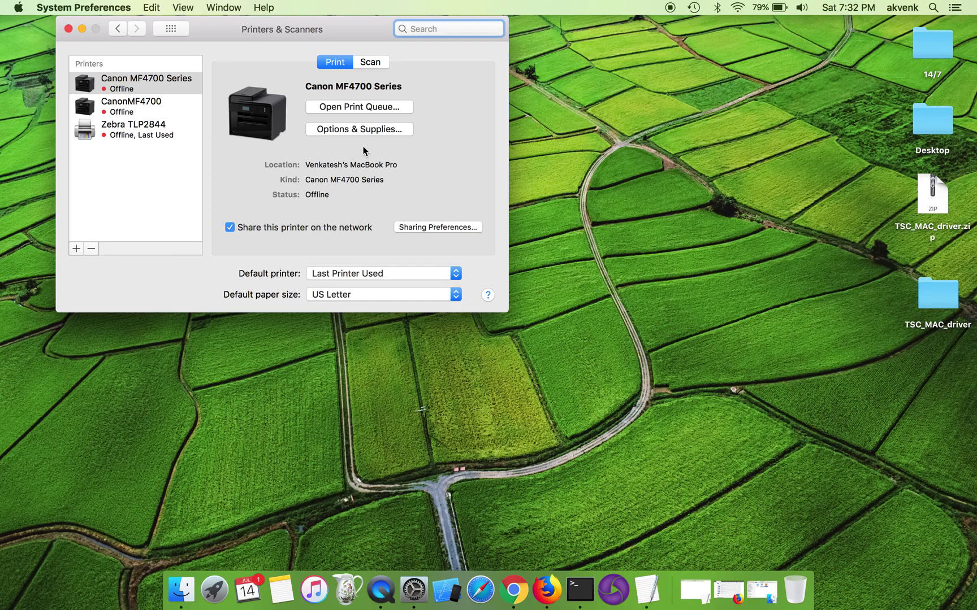
{"action": "left_click", "coordinate": [75, 249]}
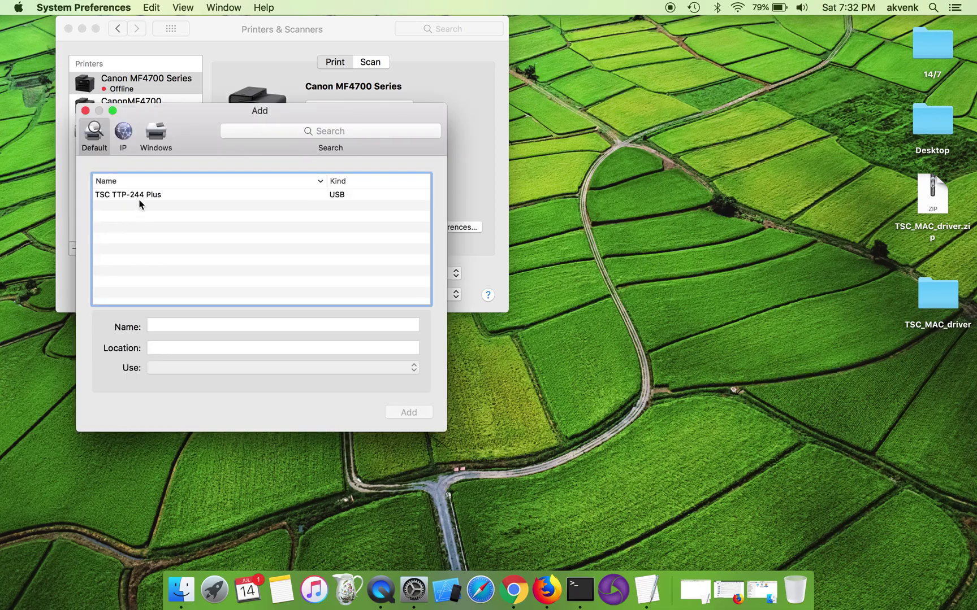
{"action": "left_click", "coordinate": [128, 193]}
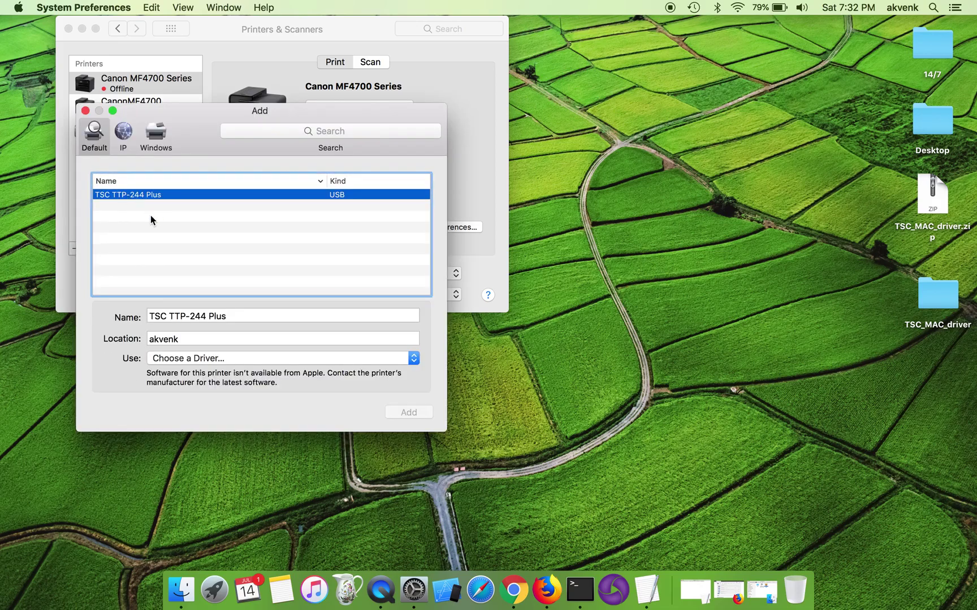
Choose to supply the driver file manually from the Use popup
{"action": "left_click", "coordinate": [212, 357]}
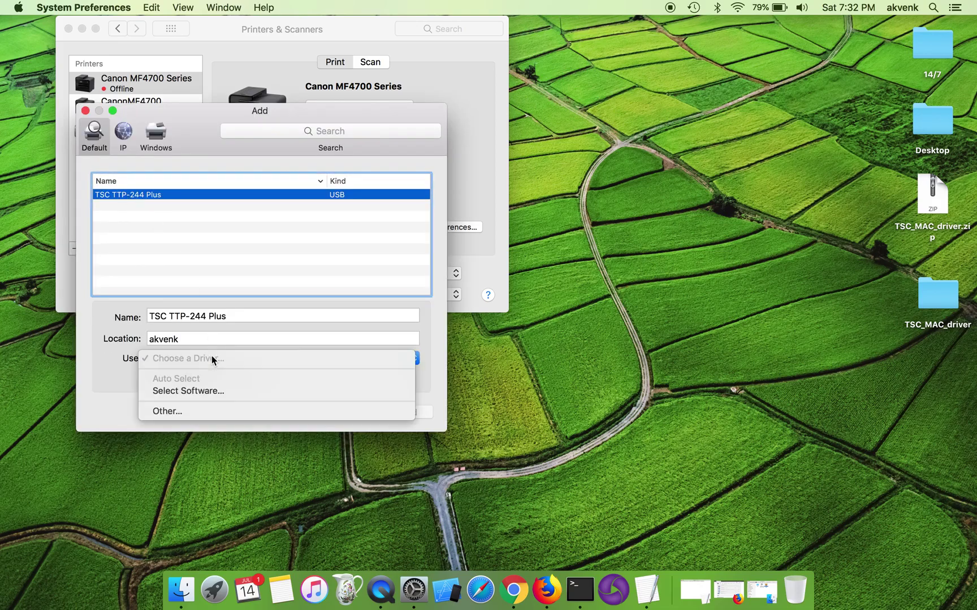
{"action": "left_click", "coordinate": [211, 409]}
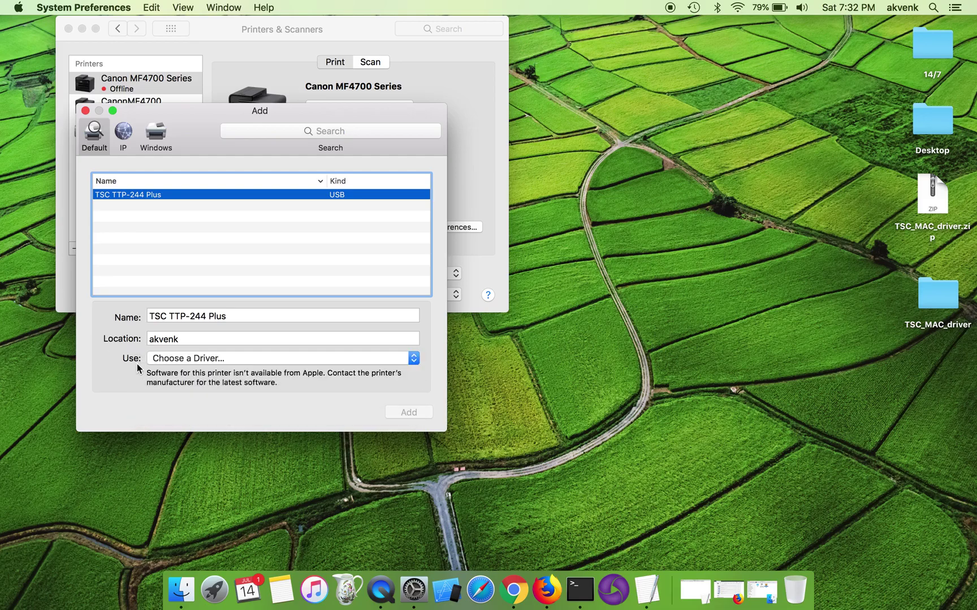
{"action": "left_click", "coordinate": [181, 361]}
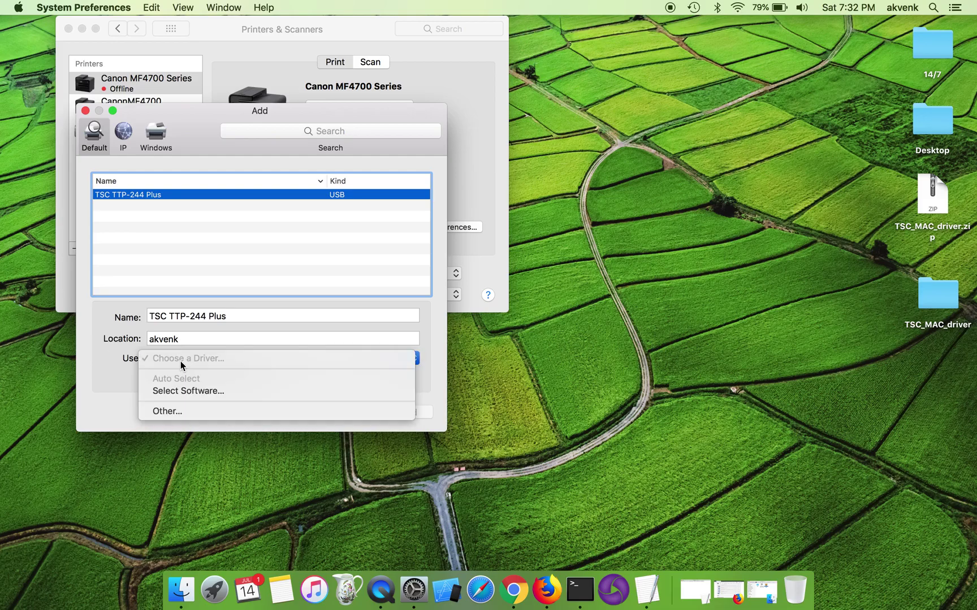
{"action": "left_click", "coordinate": [182, 414]}
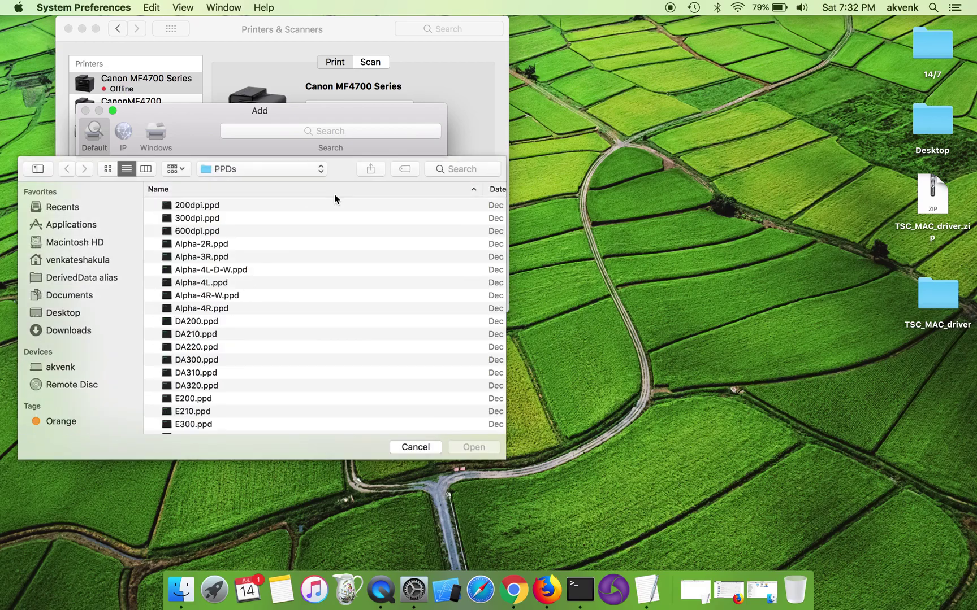
Search for PPDs, open the PPDs folder, and choose TTP-244 Plus.ppd as the driver
{"action": "left_click", "coordinate": [445, 171]}
{"action": "type", "text": "P"}
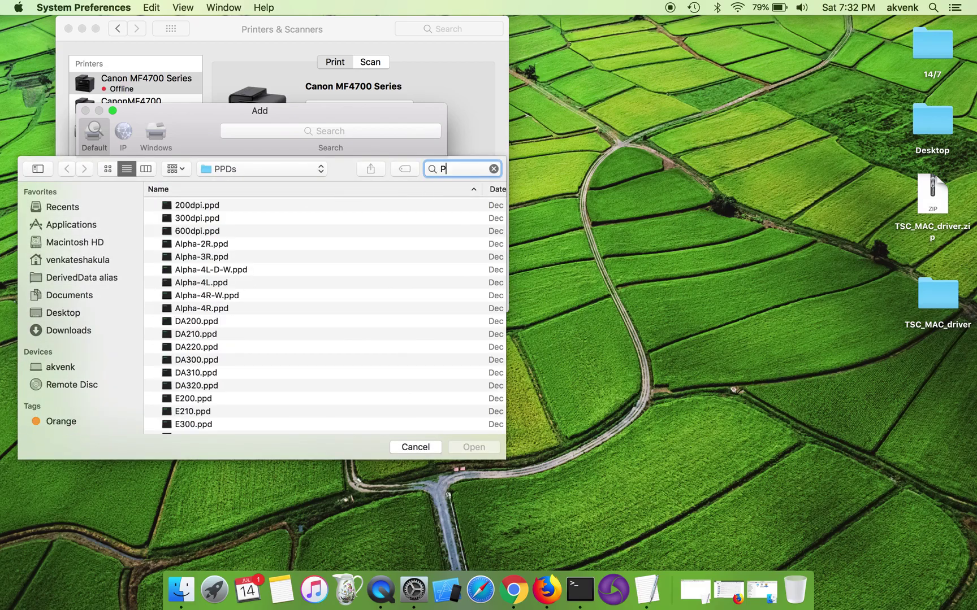
{"action": "type", "text": "PDs"}
{"action": "key", "text": "Return"}
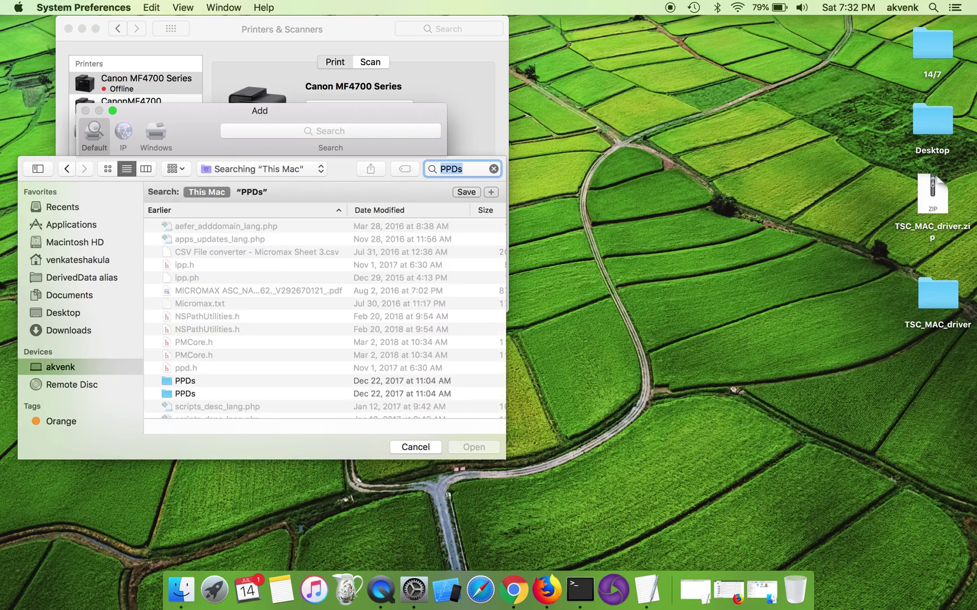
{"action": "double_click", "coordinate": [193, 383]}
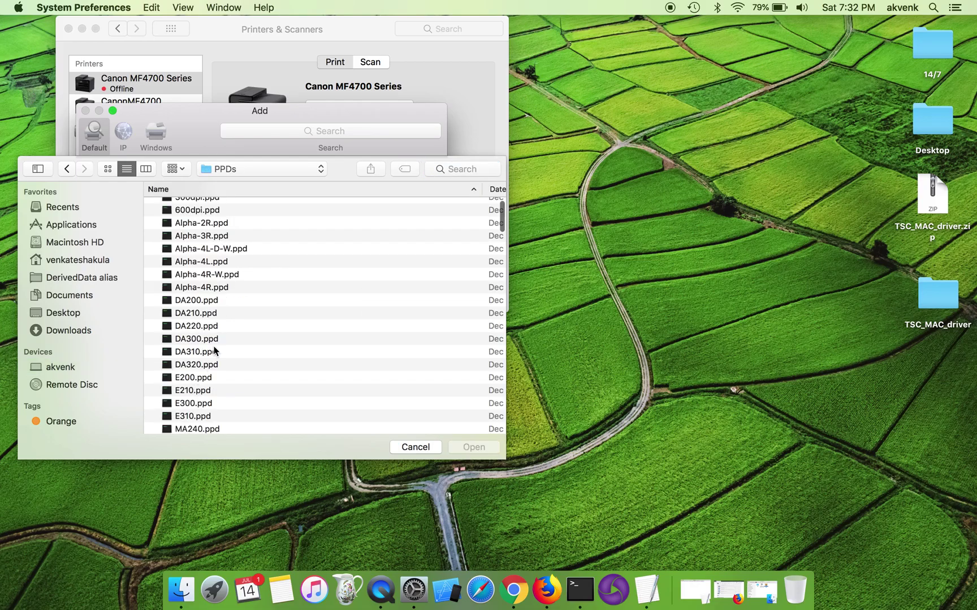
{"action": "scroll", "coordinate": [214, 350], "scroll_direction": "down", "scroll_amount": 5}
{"action": "scroll", "coordinate": [214, 349], "scroll_direction": "up", "scroll_amount": 10}
{"action": "scroll", "coordinate": [227, 243], "scroll_direction": "down", "scroll_amount": 3}
{"action": "scroll", "coordinate": [237, 332], "scroll_direction": "down", "scroll_amount": 3}
{"action": "scroll", "coordinate": [236, 332], "scroll_direction": "down", "scroll_amount": 3}
{"action": "scroll", "coordinate": [237, 332], "scroll_direction": "down", "scroll_amount": 3}
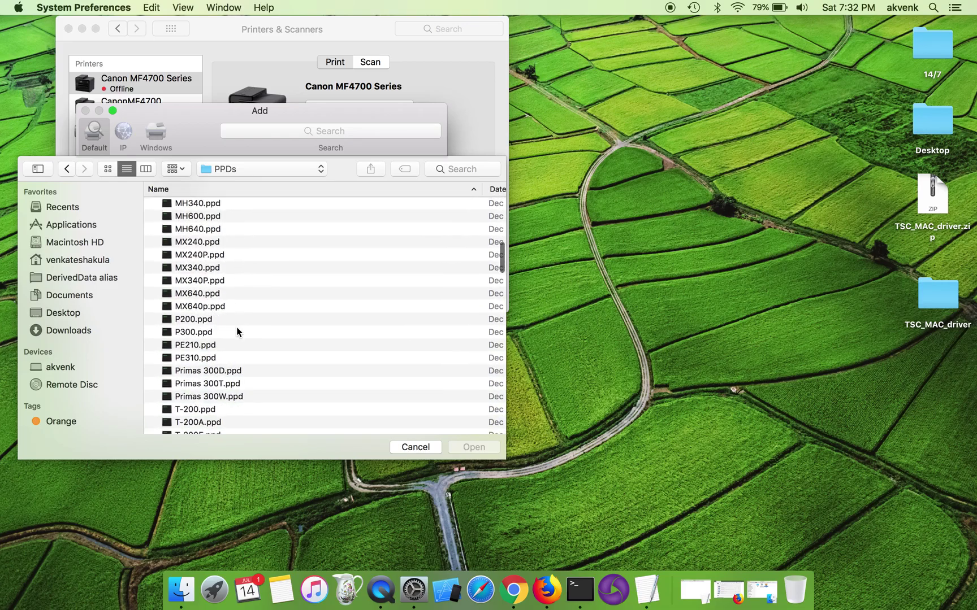
{"action": "scroll", "coordinate": [236, 333], "scroll_direction": "down", "scroll_amount": 3}
{"action": "scroll", "coordinate": [236, 332], "scroll_direction": "down", "scroll_amount": 3}
{"action": "scroll", "coordinate": [237, 332], "scroll_direction": "down", "scroll_amount": 3}
{"action": "scroll", "coordinate": [237, 333], "scroll_direction": "down", "scroll_amount": 3}
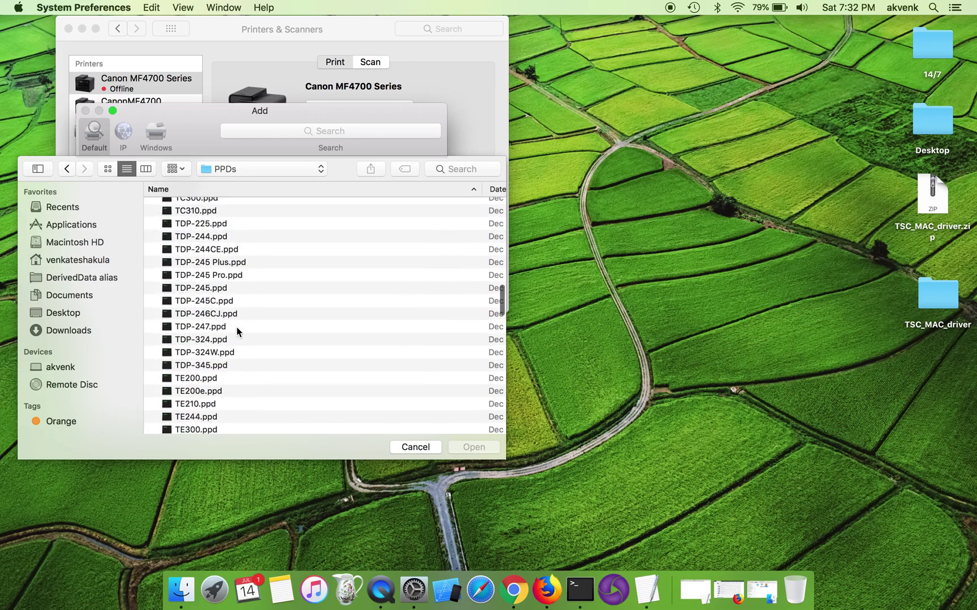
{"action": "scroll", "coordinate": [236, 333], "scroll_direction": "down", "scroll_amount": 3}
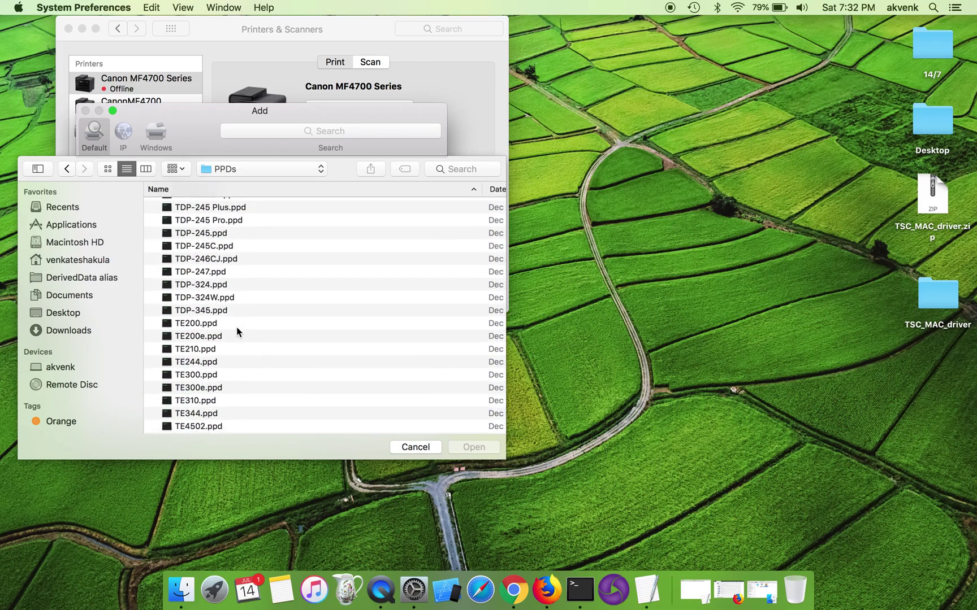
{"action": "scroll", "coordinate": [237, 329], "scroll_direction": "down", "scroll_amount": 2}
{"action": "scroll", "coordinate": [236, 333], "scroll_direction": "down", "scroll_amount": 3}
{"action": "scroll", "coordinate": [236, 332], "scroll_direction": "down", "scroll_amount": 2}
{"action": "scroll", "coordinate": [237, 332], "scroll_direction": "down", "scroll_amount": 1}
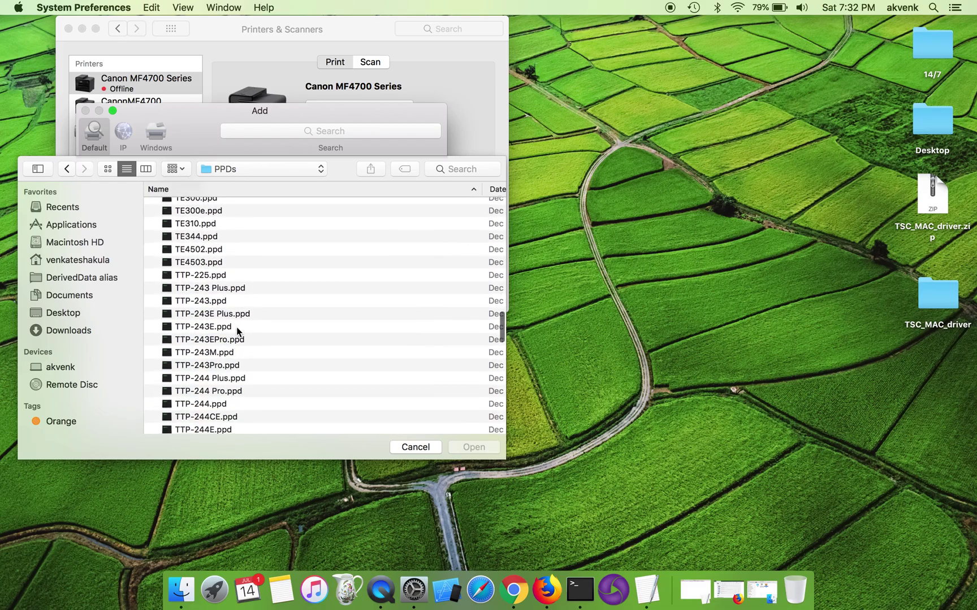
{"action": "scroll", "coordinate": [237, 332], "scroll_direction": "down", "scroll_amount": 1}
{"action": "scroll", "coordinate": [237, 329], "scroll_direction": "down", "scroll_amount": 2}
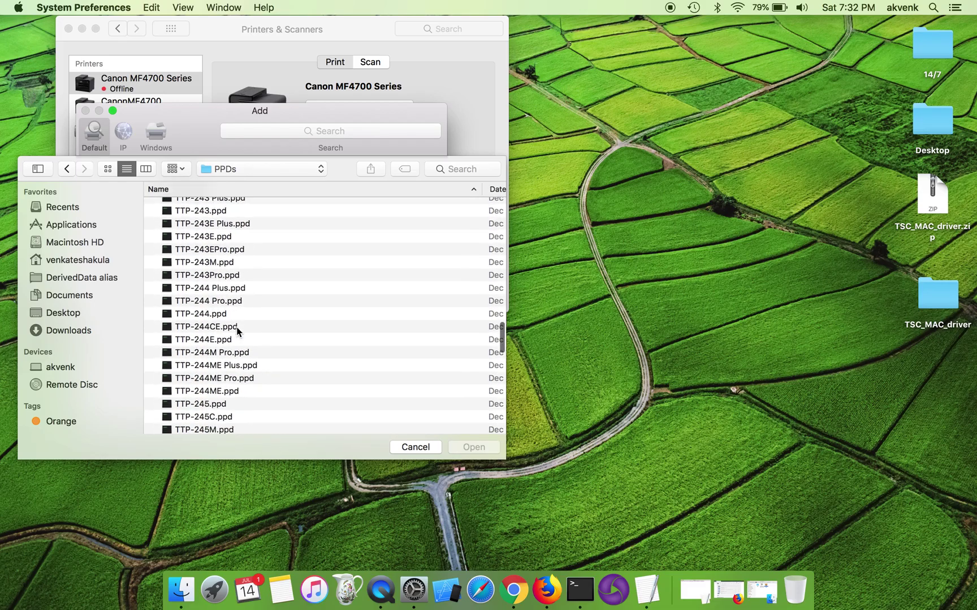
{"action": "left_click", "coordinate": [209, 287]}
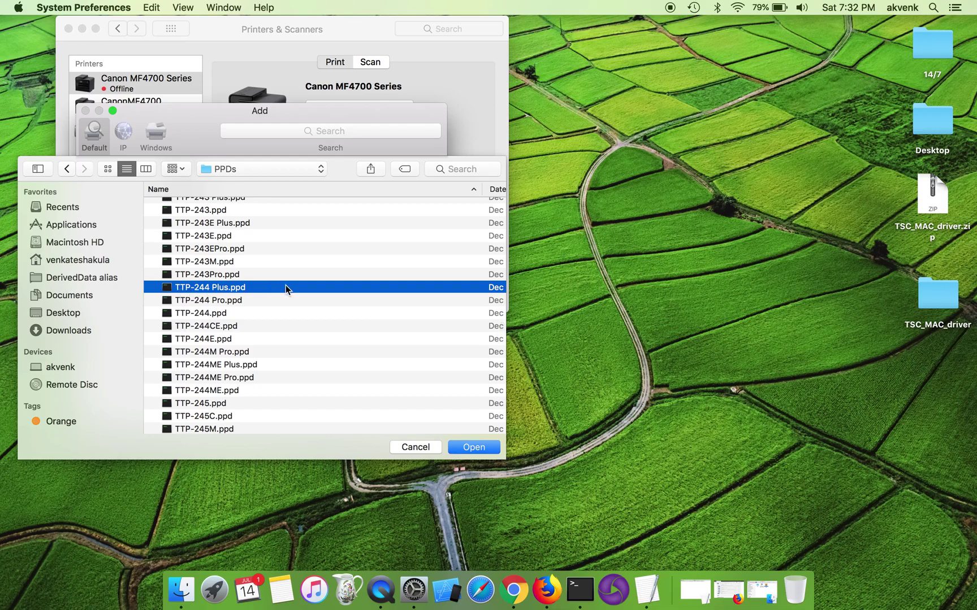
{"action": "left_click", "coordinate": [467, 443]}
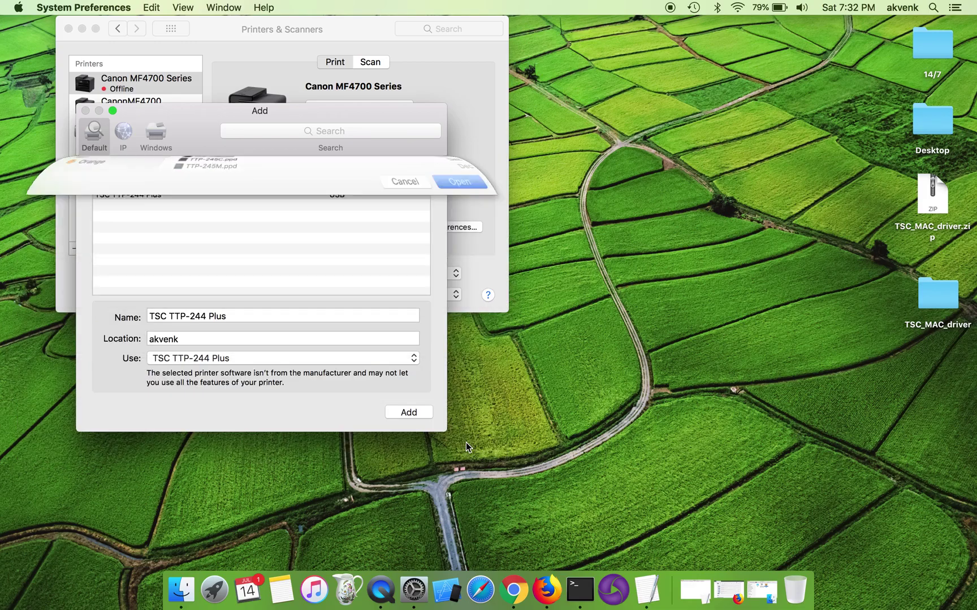
Add the printer, accept the Repair prompt, and authorize with the admin password
{"action": "left_click", "coordinate": [412, 416]}
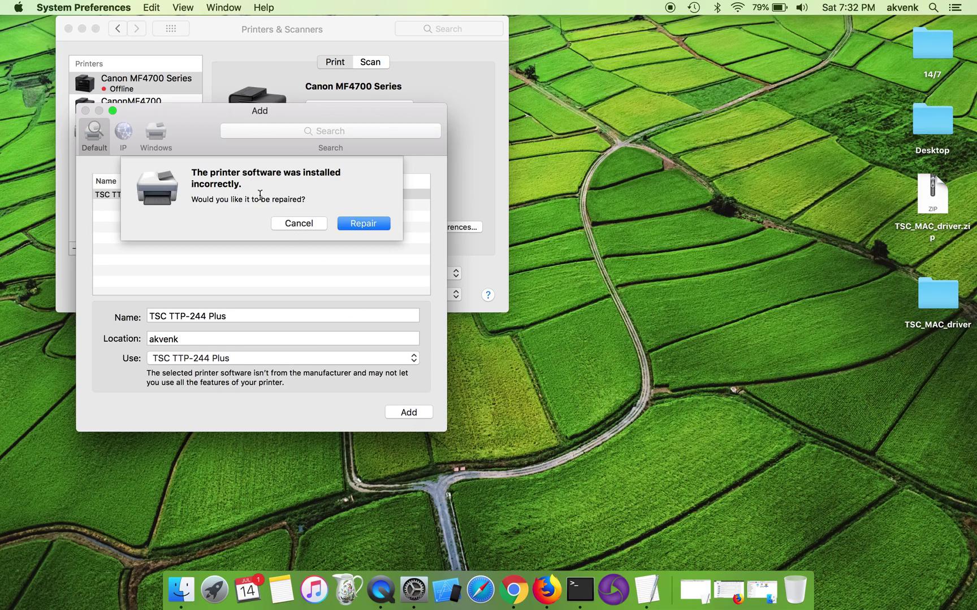
{"action": "left_click", "coordinate": [363, 223]}
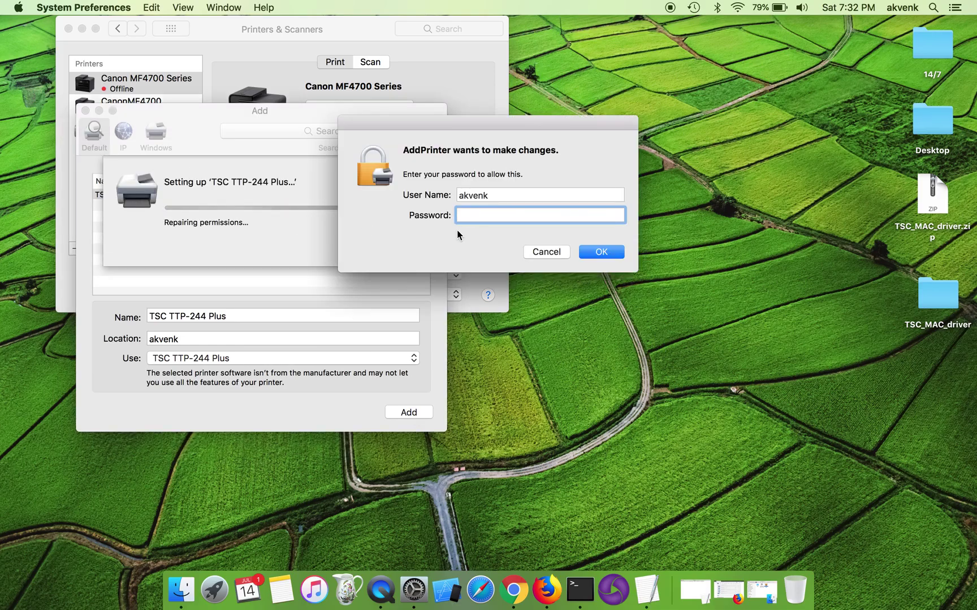
{"action": "type", "text": "•••••"}
{"action": "type", "text": "•••"}
{"action": "key", "text": "Return"}
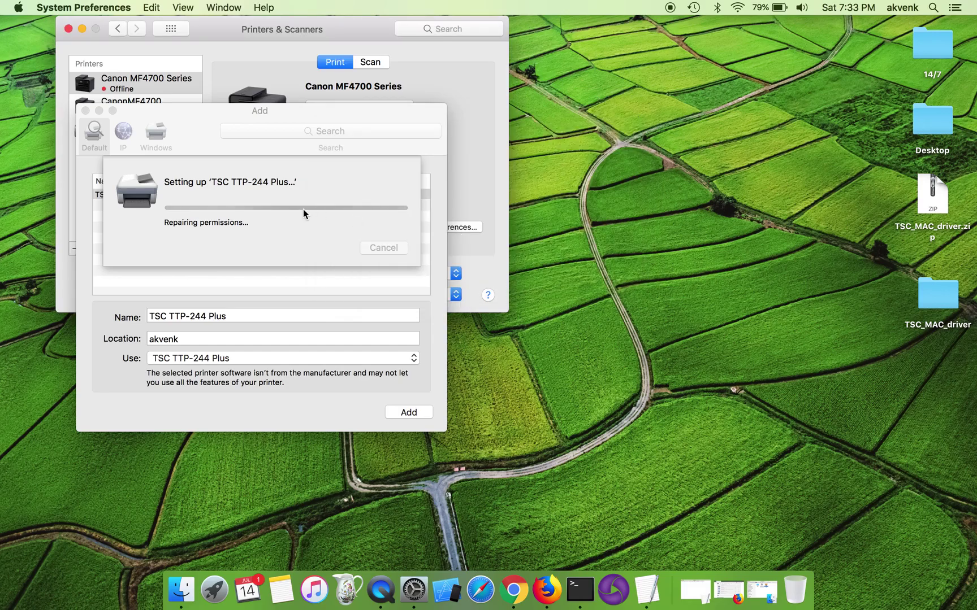